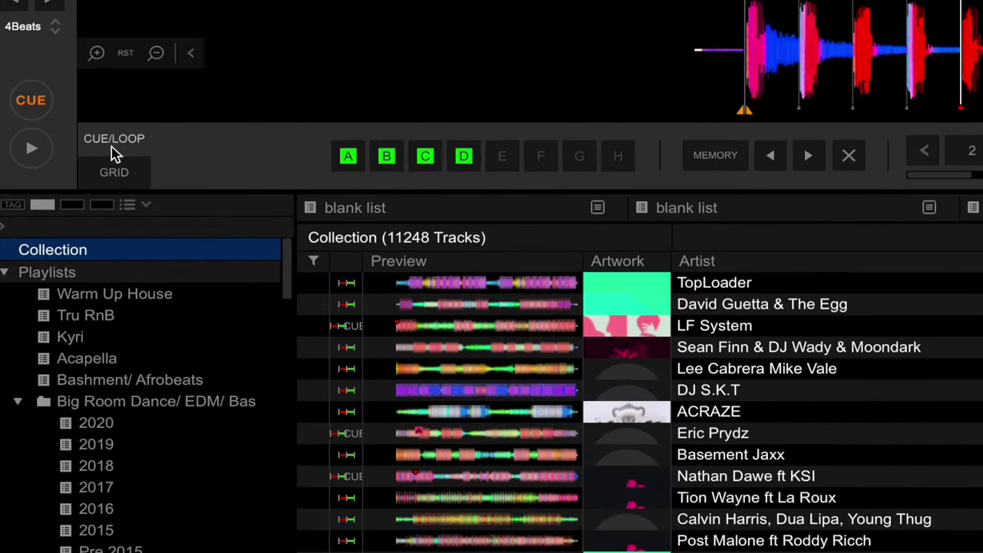
Check the beat grid controls, then nudge the playhead just past the first beat.
left_click(122, 173)
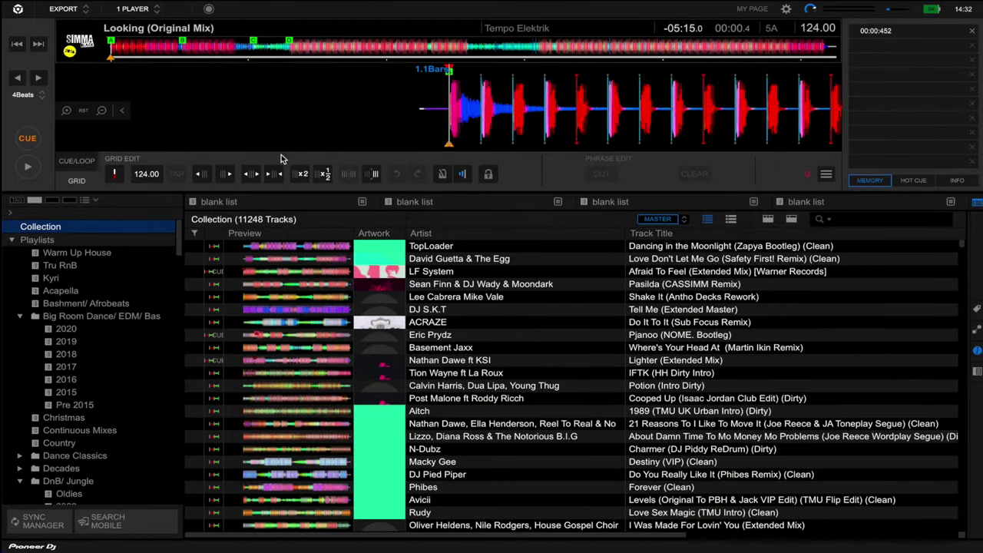
left_click(79, 163)
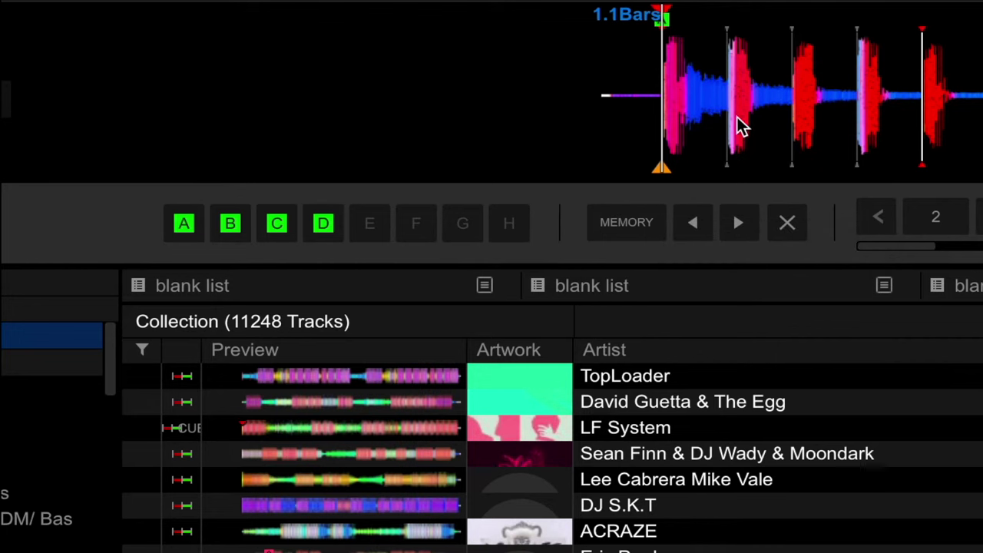
left_click_drag(741, 127, 628, 131)
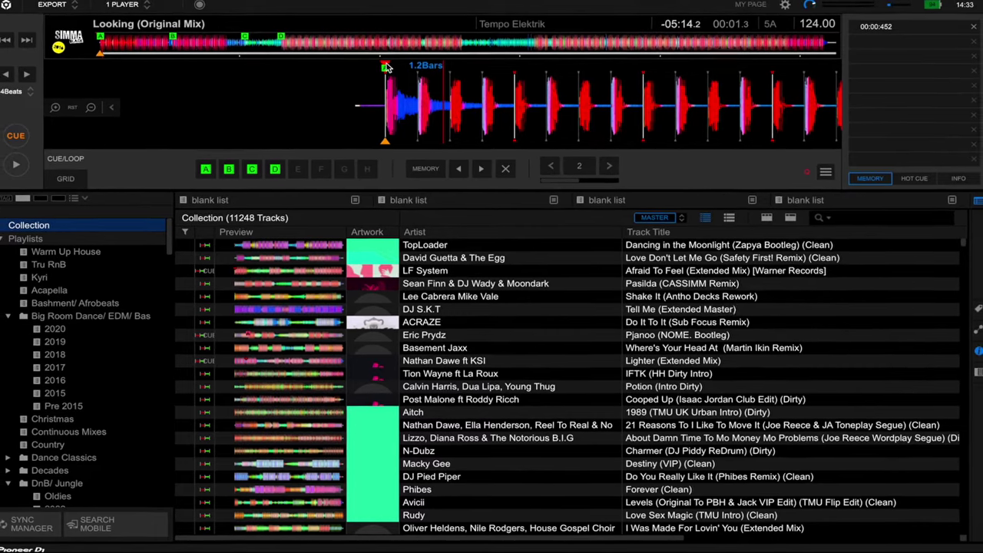
Audition hot cues A, B and C in turn, then stop at the cue point.
left_click(209, 174)
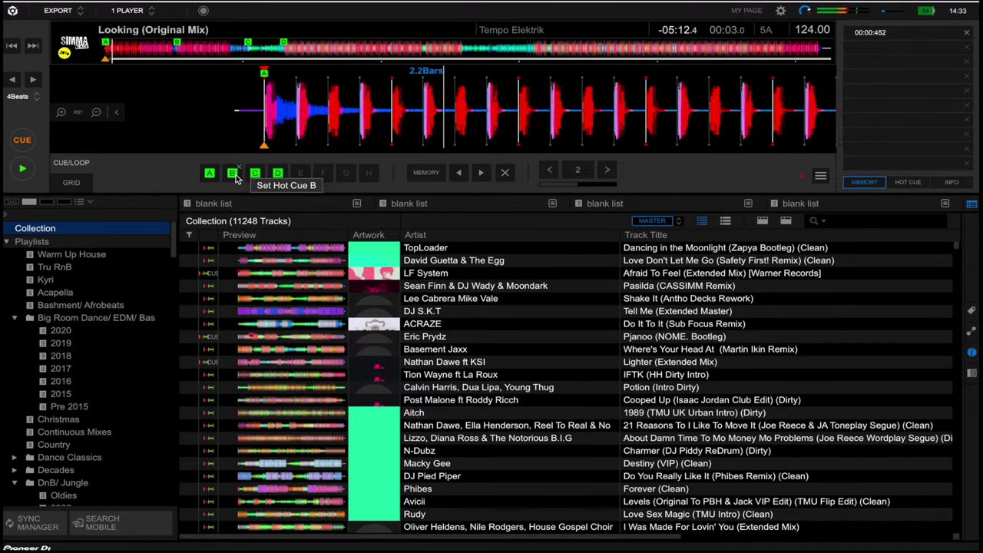
left_click(233, 174)
left_click(256, 174)
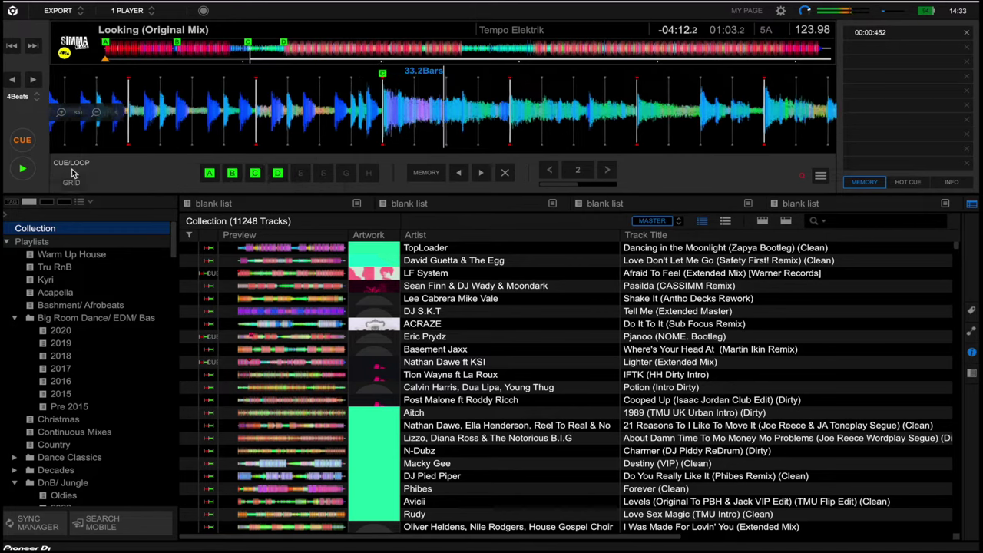
left_click(23, 142)
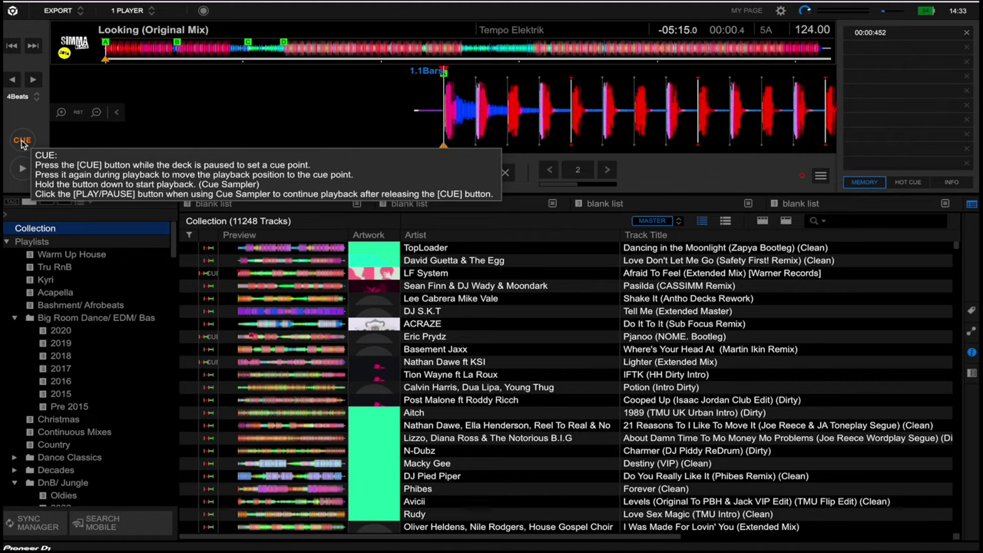
Preview the track from its cue point and from hot cue A, stopping back at the cue.
left_click(21, 142)
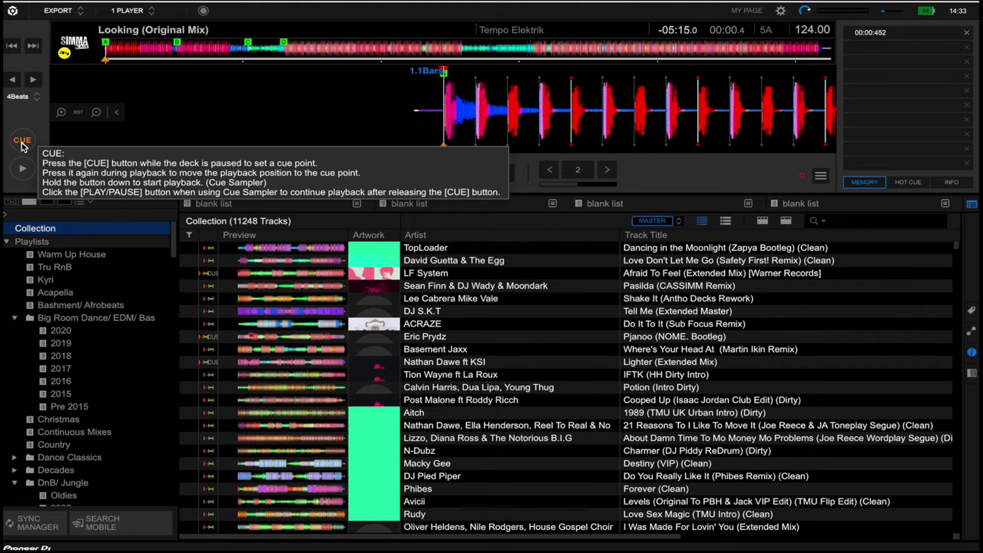
left_click(27, 176)
left_click(21, 143)
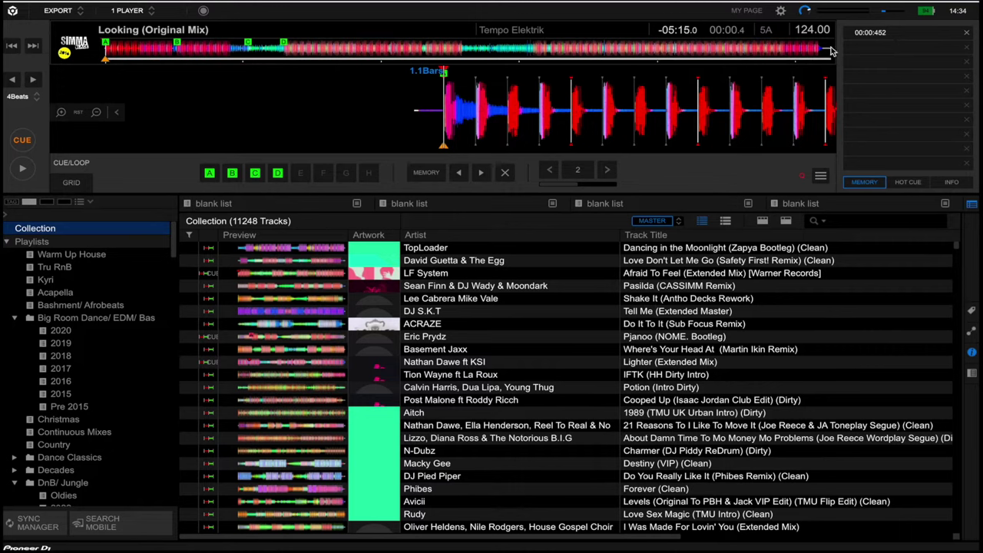
left_click(209, 174)
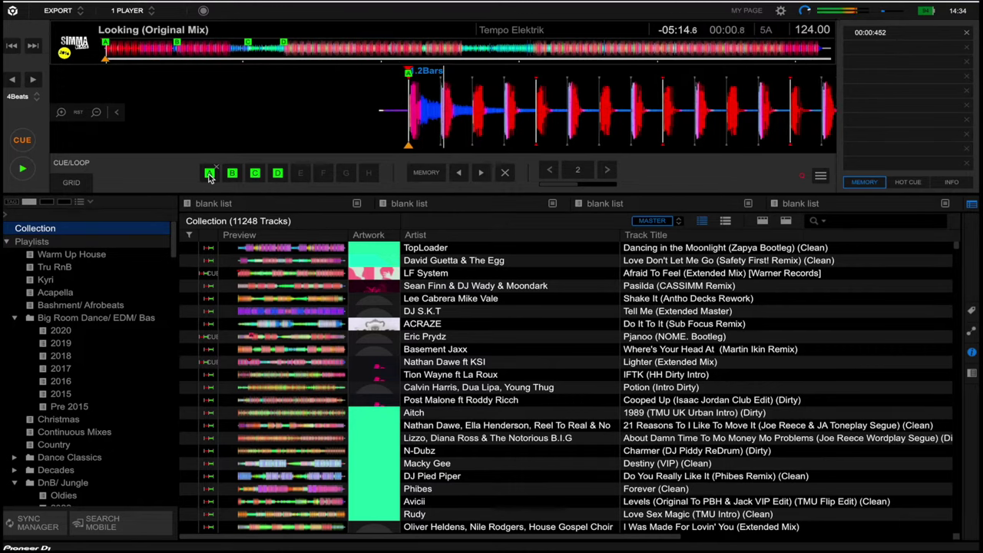
left_click(22, 140)
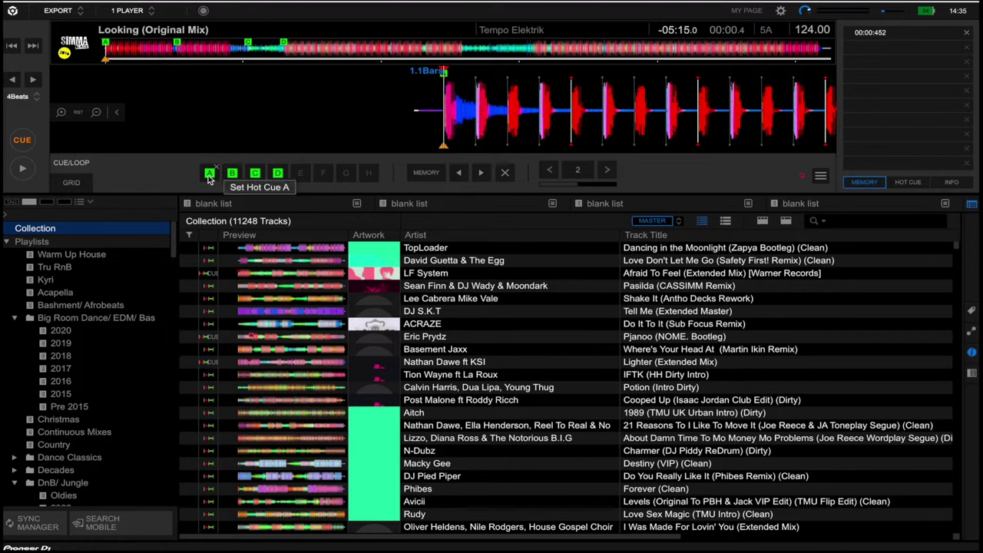
Move through the overview waveform to hot cue B's position and play from cue B.
left_click(176, 58)
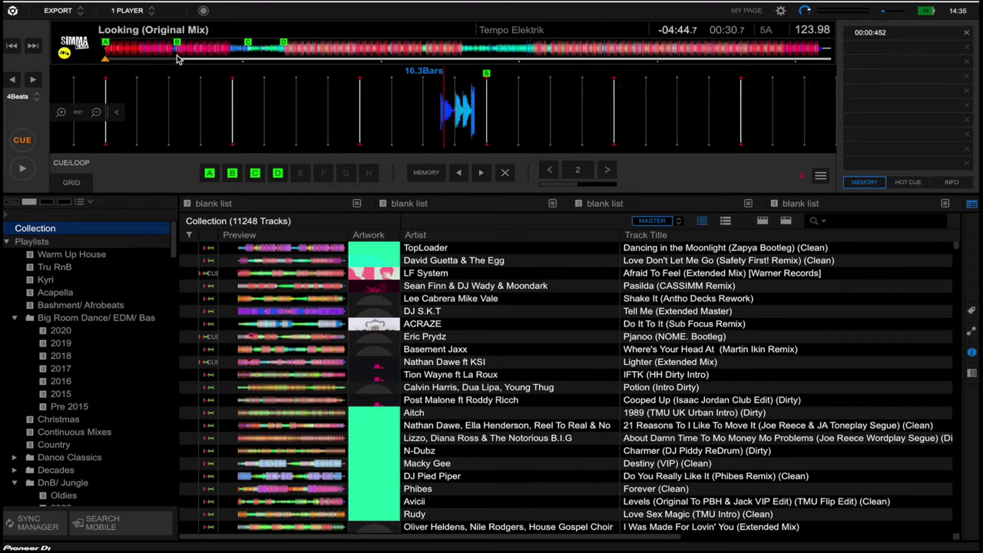
left_click(248, 53)
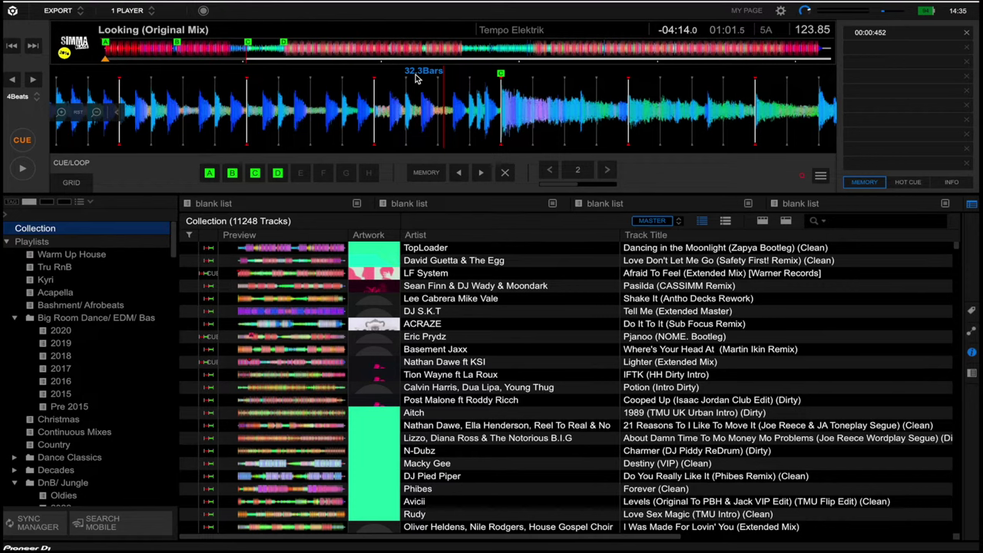
left_click(176, 51)
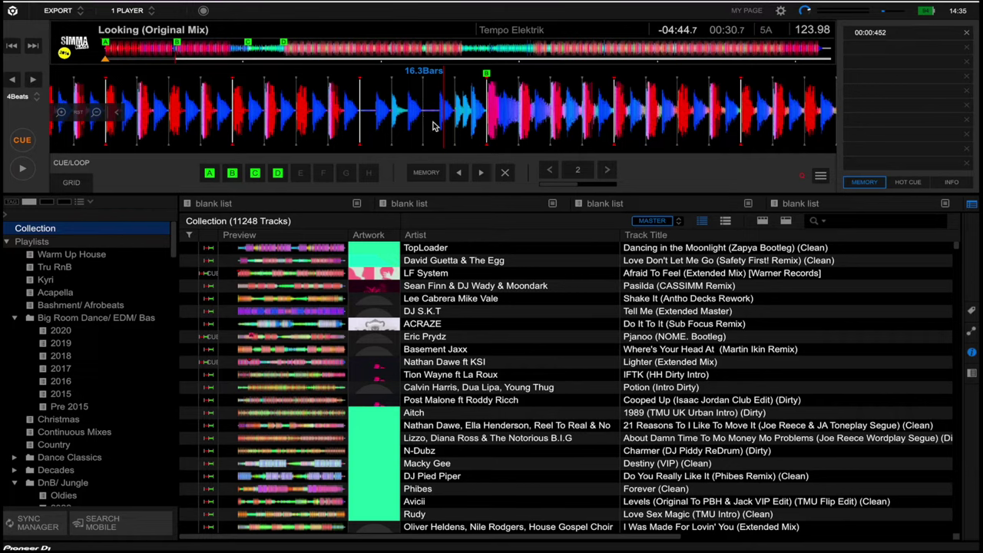
left_click_drag(420, 126, 379, 126)
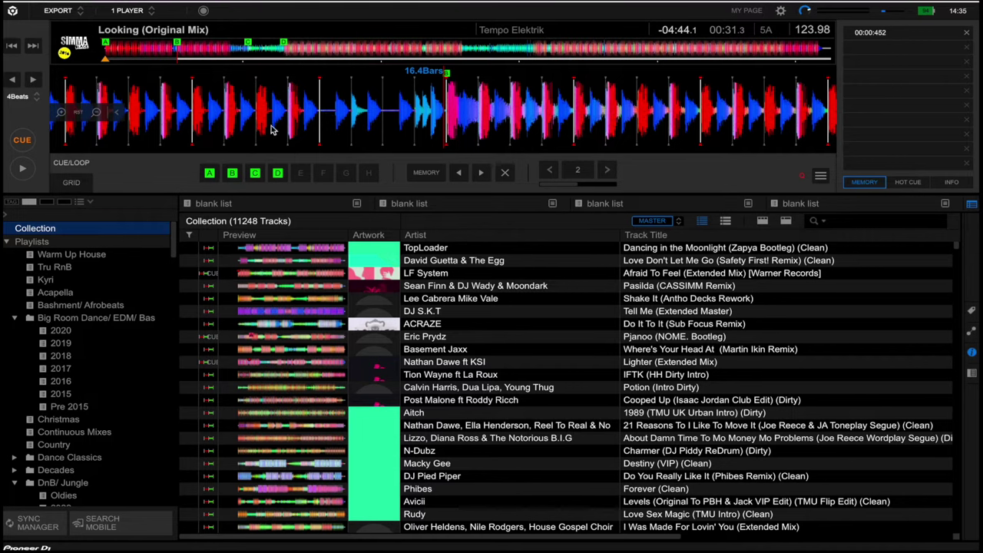
left_click(231, 174)
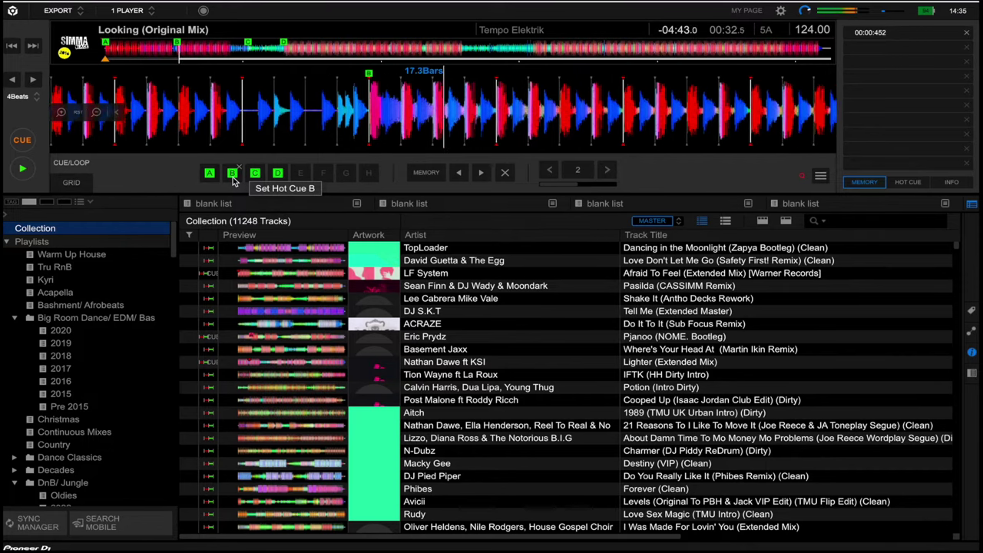
left_click(21, 142)
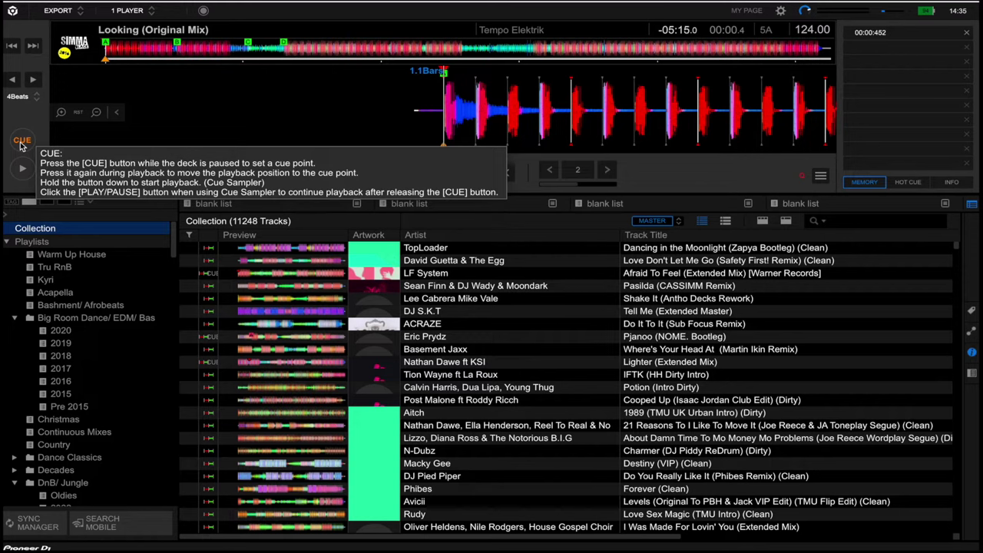
Scrub the track around the one-minute mark, then play from hot cue C.
left_click(248, 54)
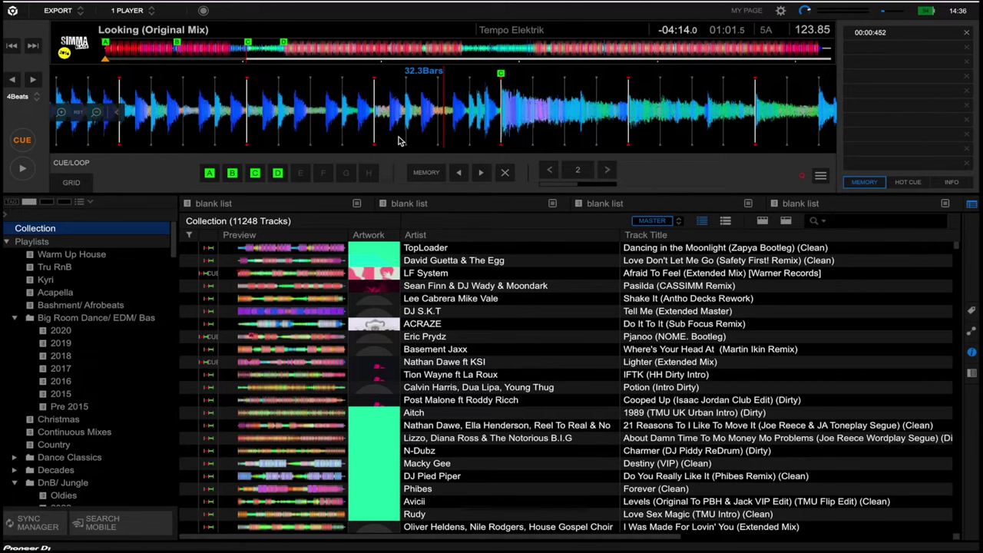
left_click_drag(397, 140, 394, 140)
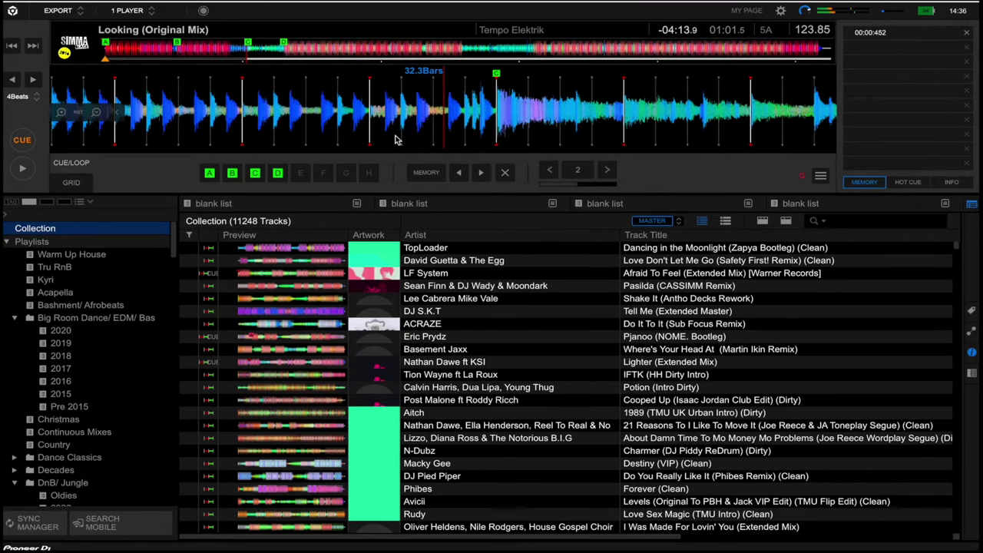
left_click(257, 174)
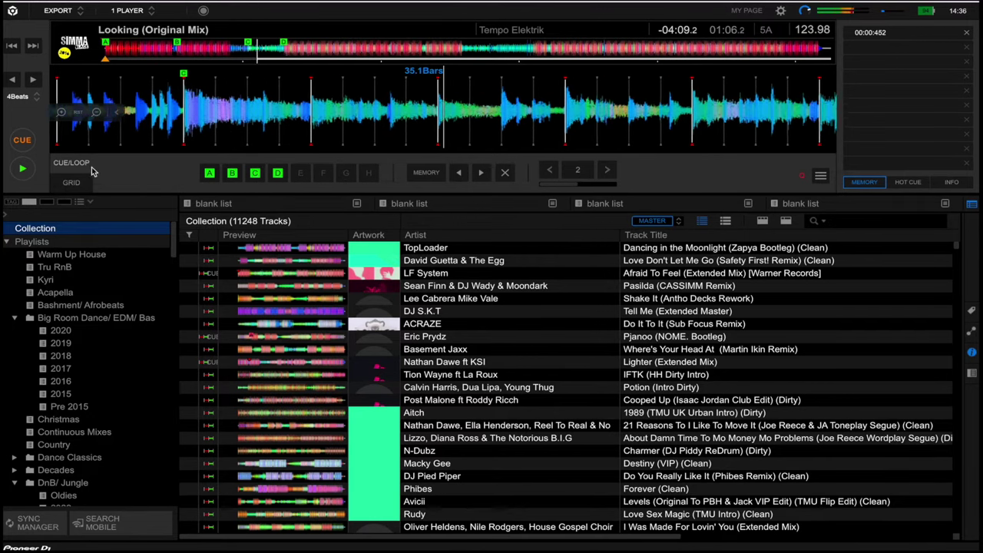
Play 'Looking (Original Mix)' from hot cue D, then stop at the bar 1.1 start cue.
left_click(21, 142)
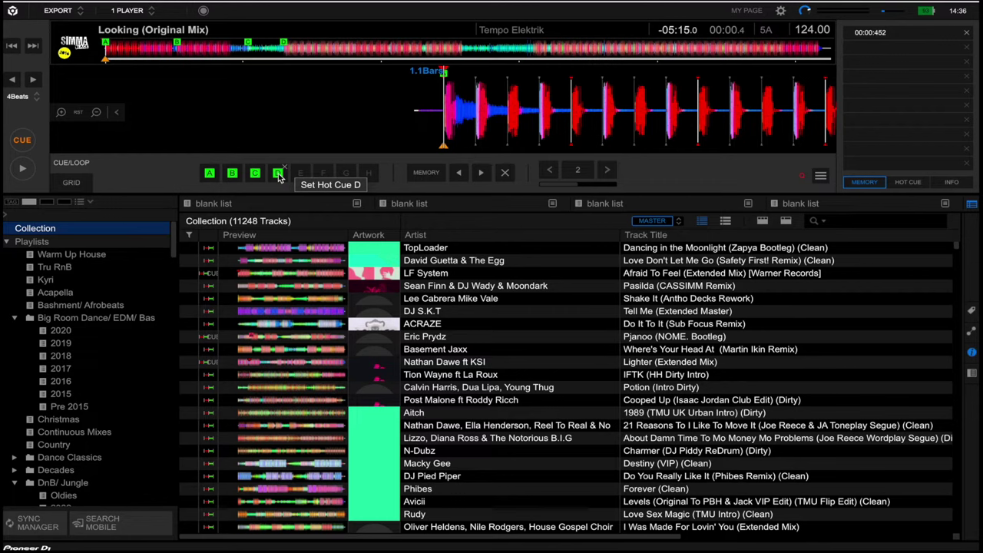
left_click(278, 173)
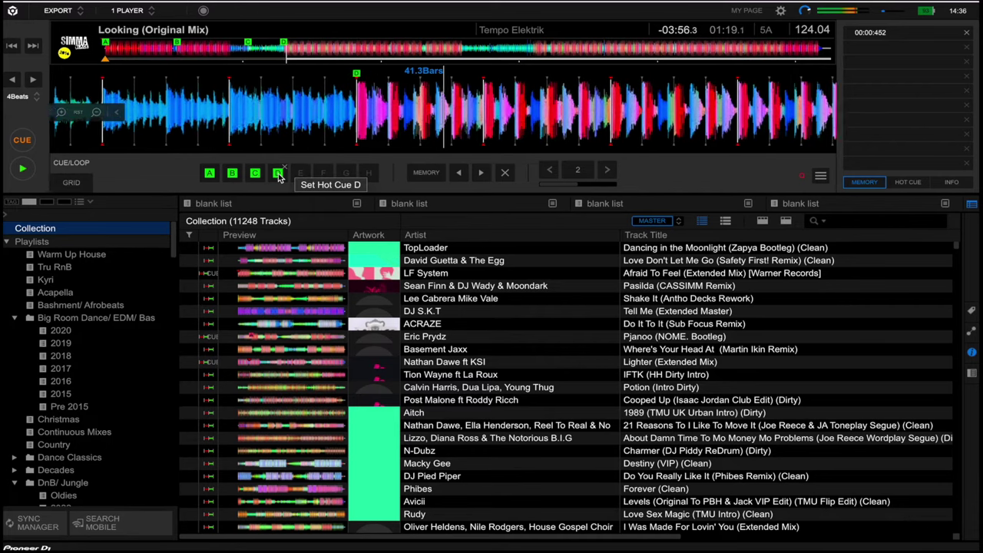
left_click(21, 142)
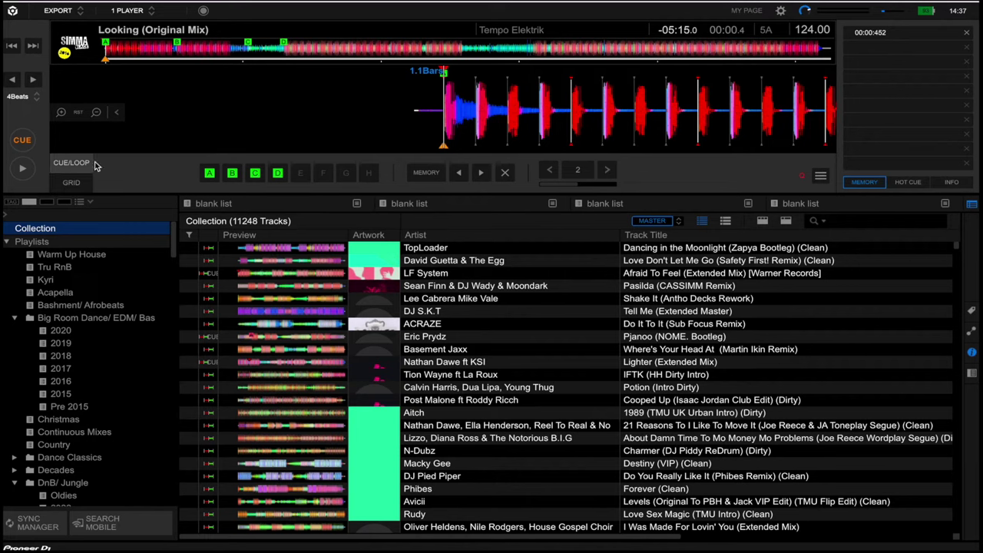
Preview the current track from its cue point, then go to the collection search box.
left_click(22, 141)
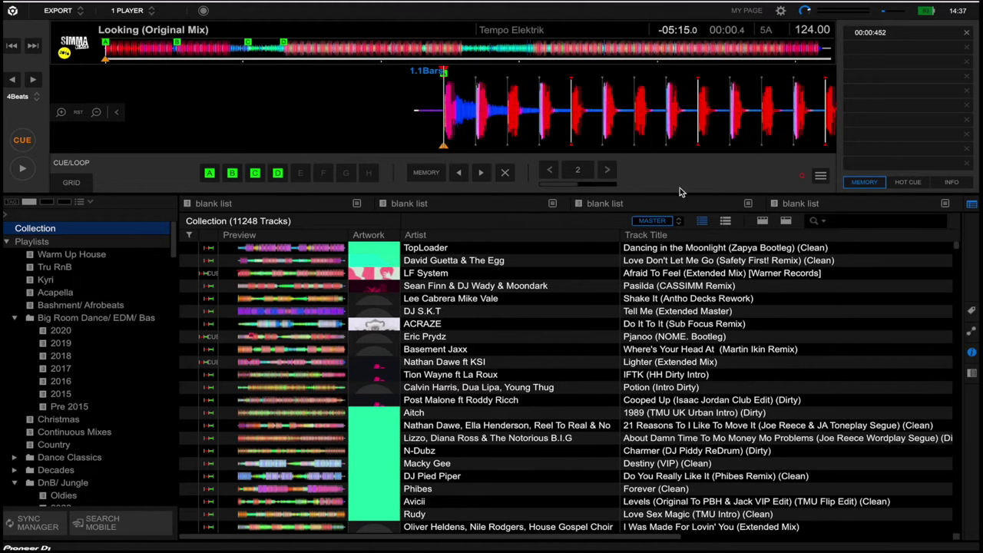
left_click(870, 220)
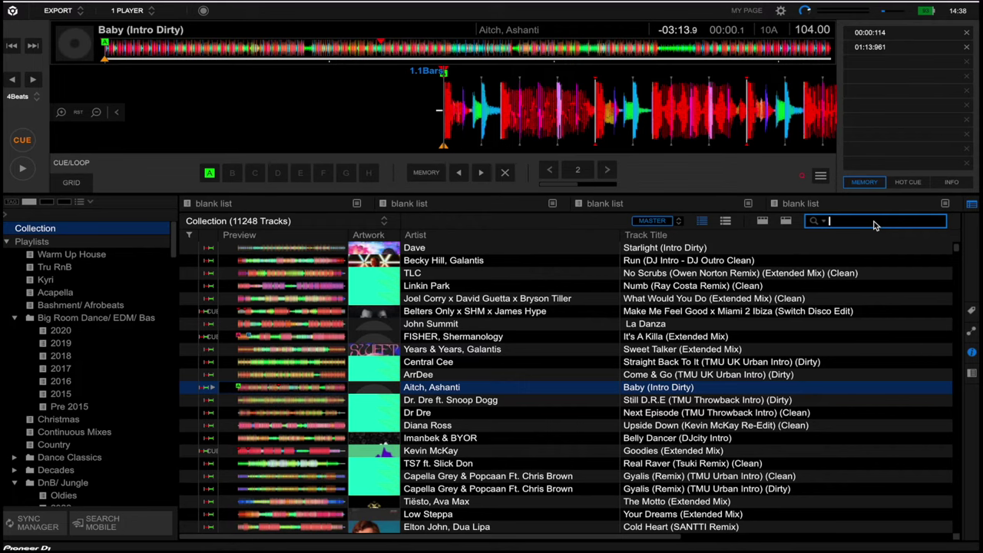
Scroll the collection list to find 'Baby (Intro Dirty)'.
scroll(731, 380, "down", 7)
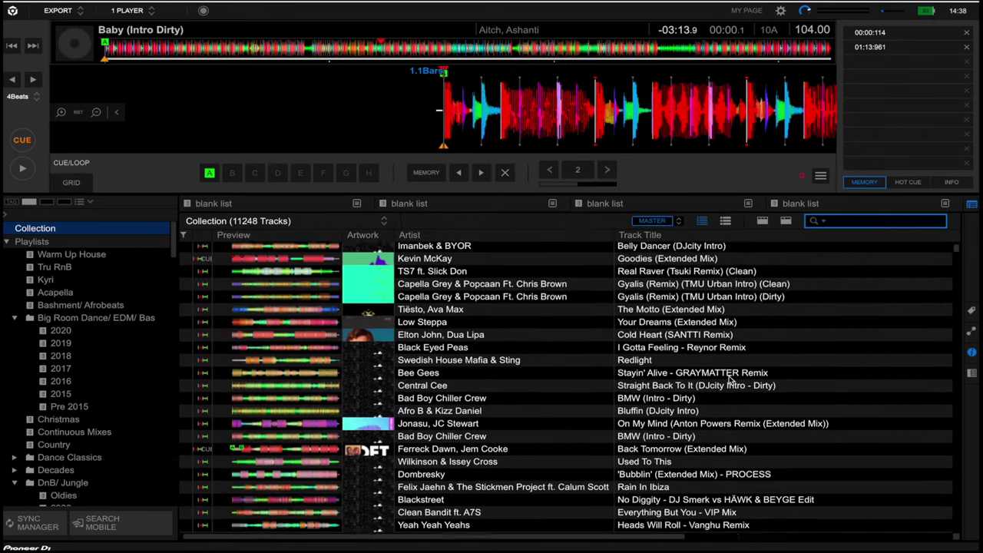
scroll(731, 380, "up", 10)
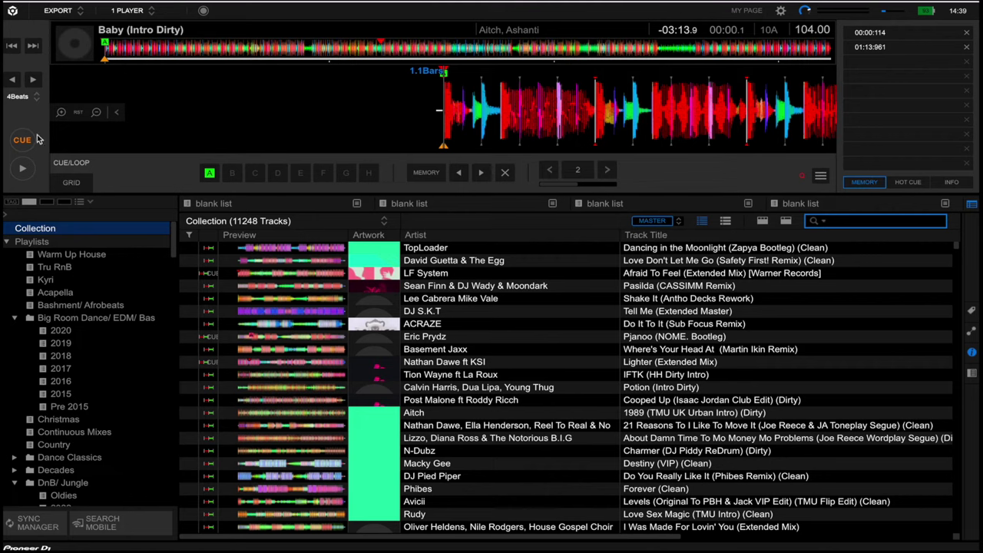
Play Baby from hot cue A, step between memory cues, and end cued at 01:13.9.
left_click(209, 174)
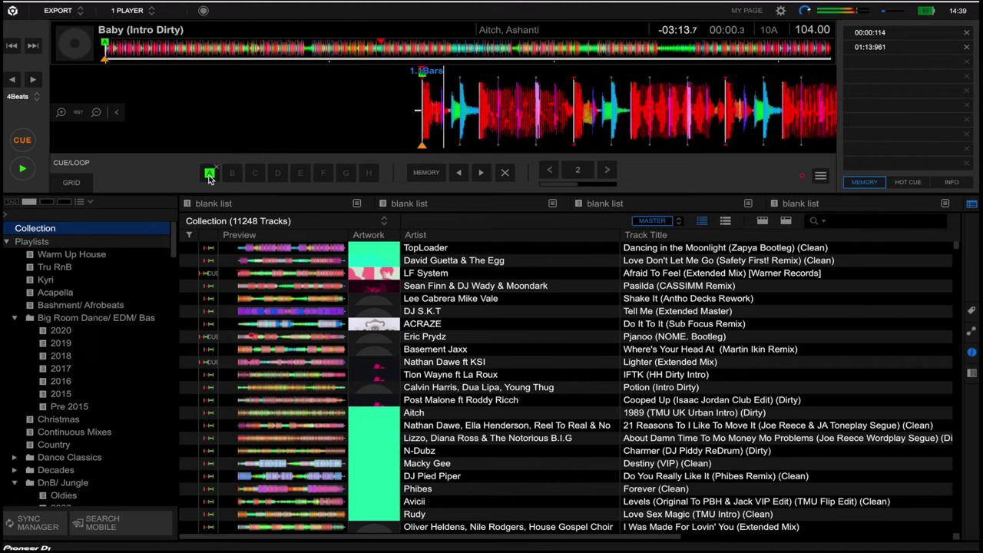
left_click(23, 142)
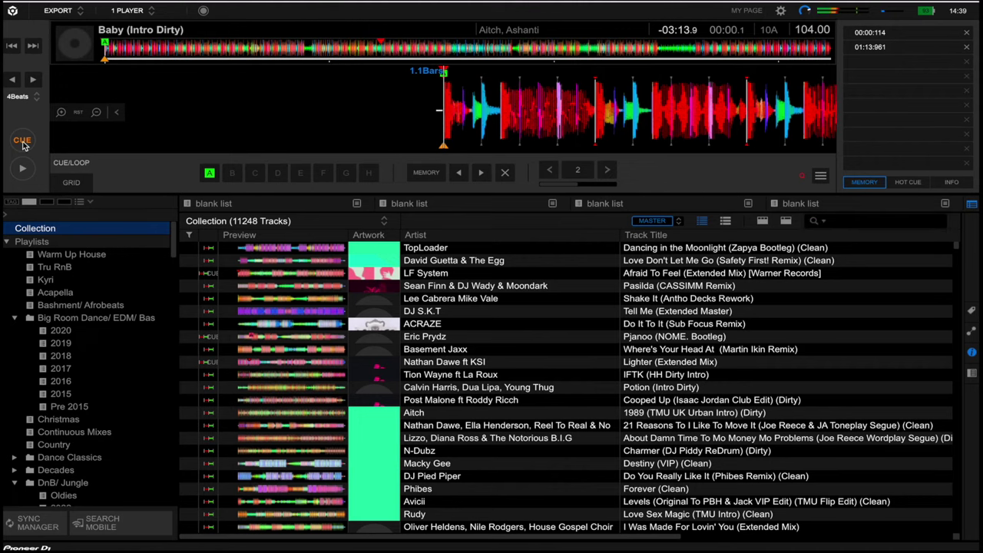
left_click(480, 173)
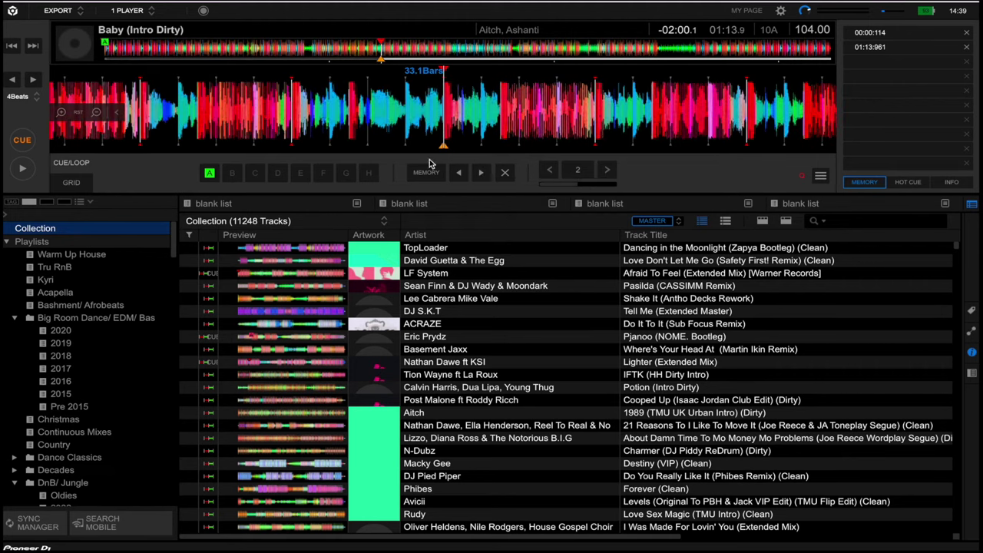
left_click(460, 175)
left_click(21, 143)
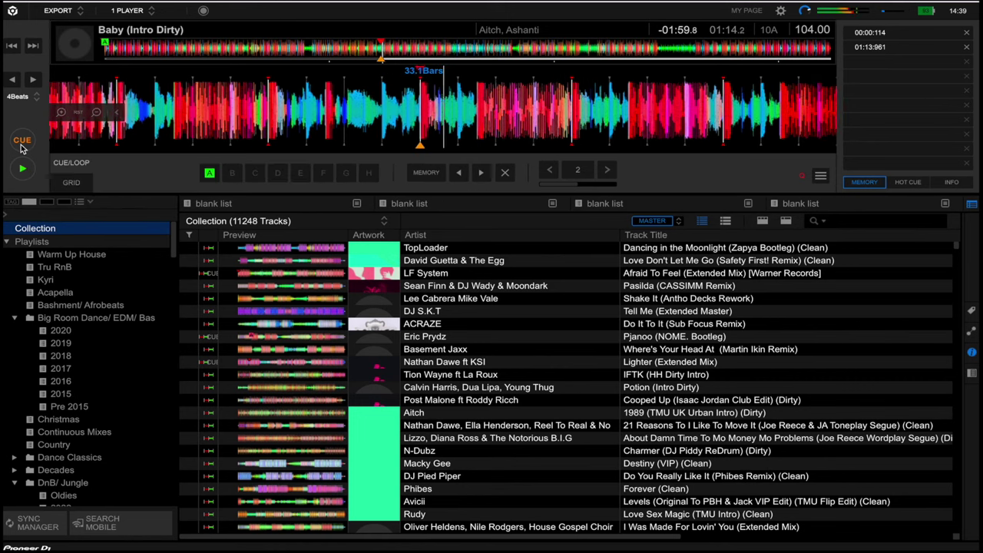
left_click(21, 146)
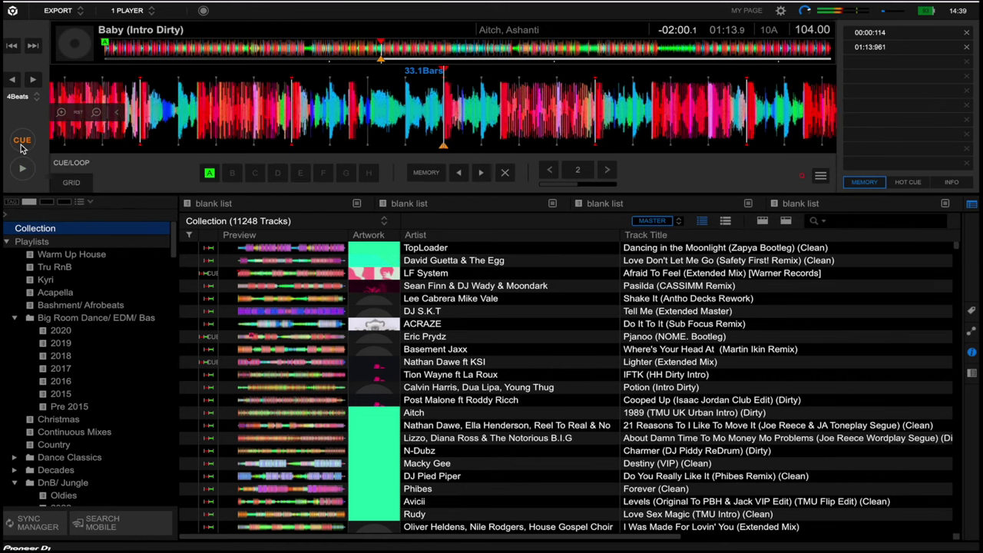